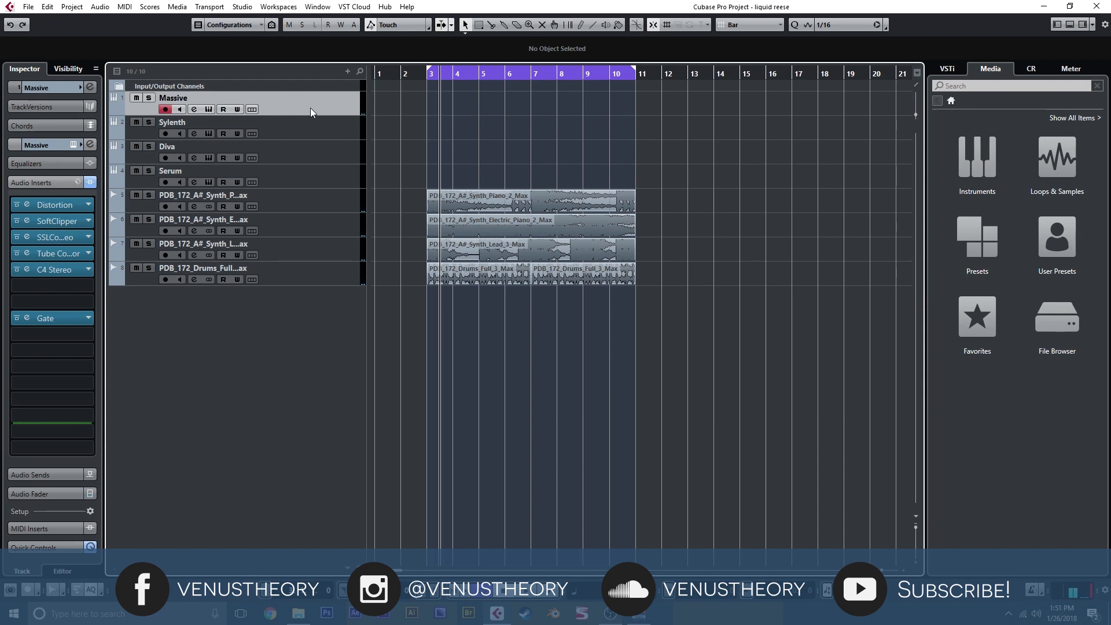
Open the instrument editor of the Massive track and slightly adjust the decay of the second envelope
shift+click(315, 179)
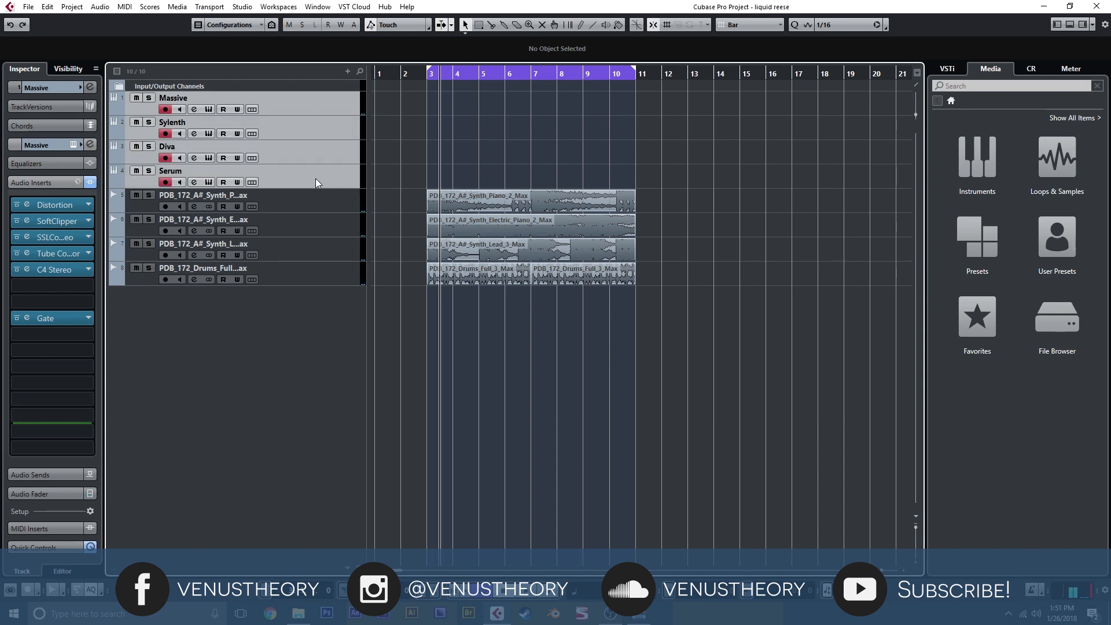
click(322, 209)
click(334, 112)
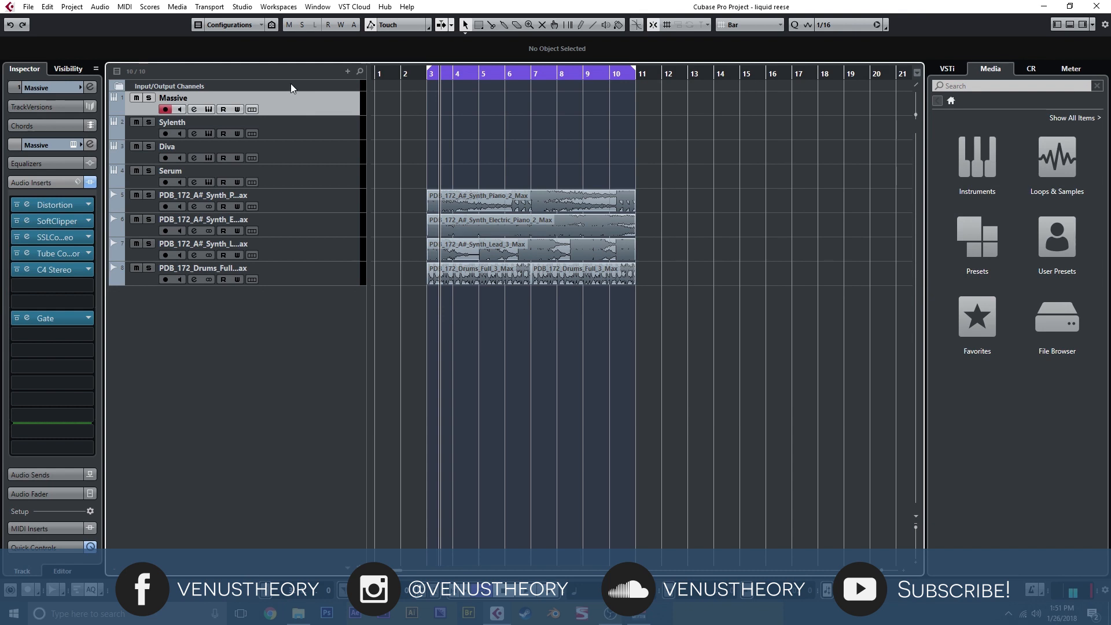
click(211, 110)
drag(402, 73, 363, 34)
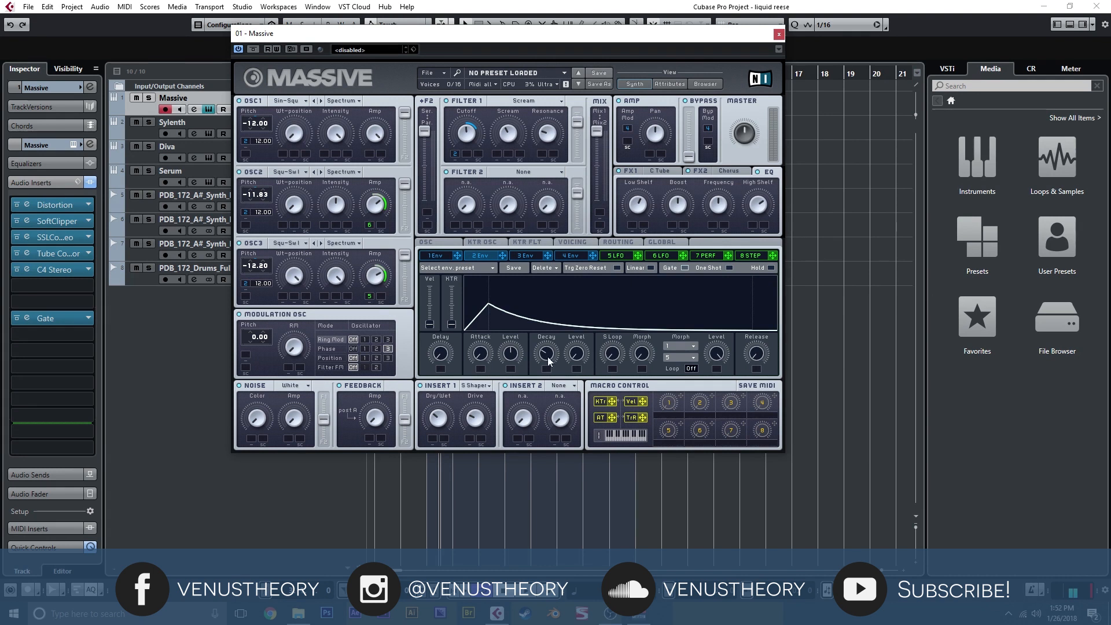
drag(551, 352, 546, 356)
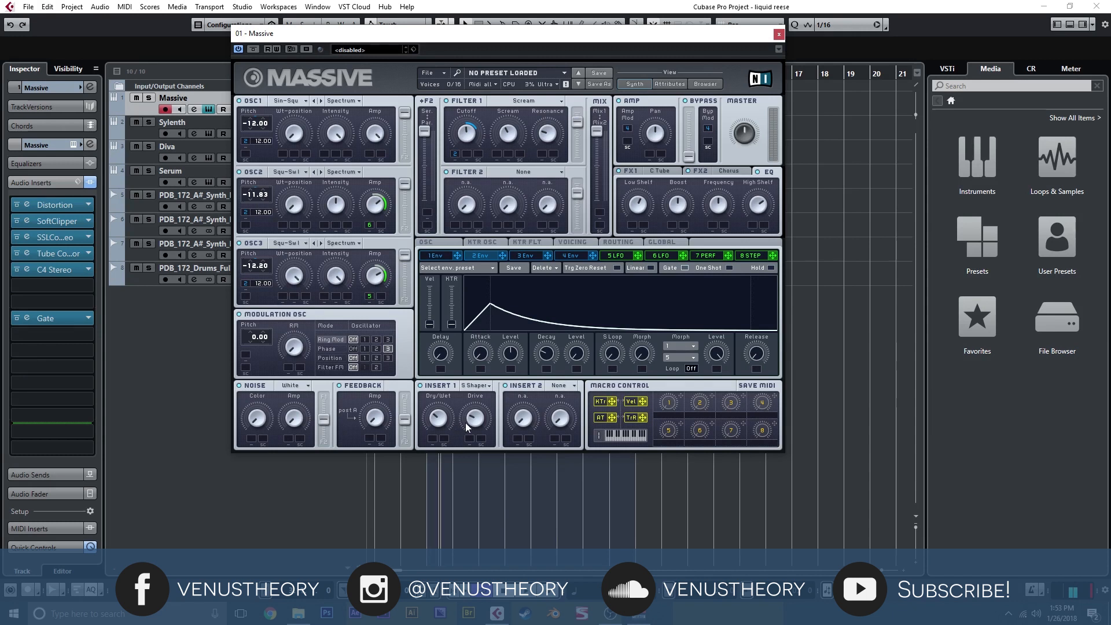
Examine the FX1, FX2 and EQ settings of the Massive patch
click(660, 173)
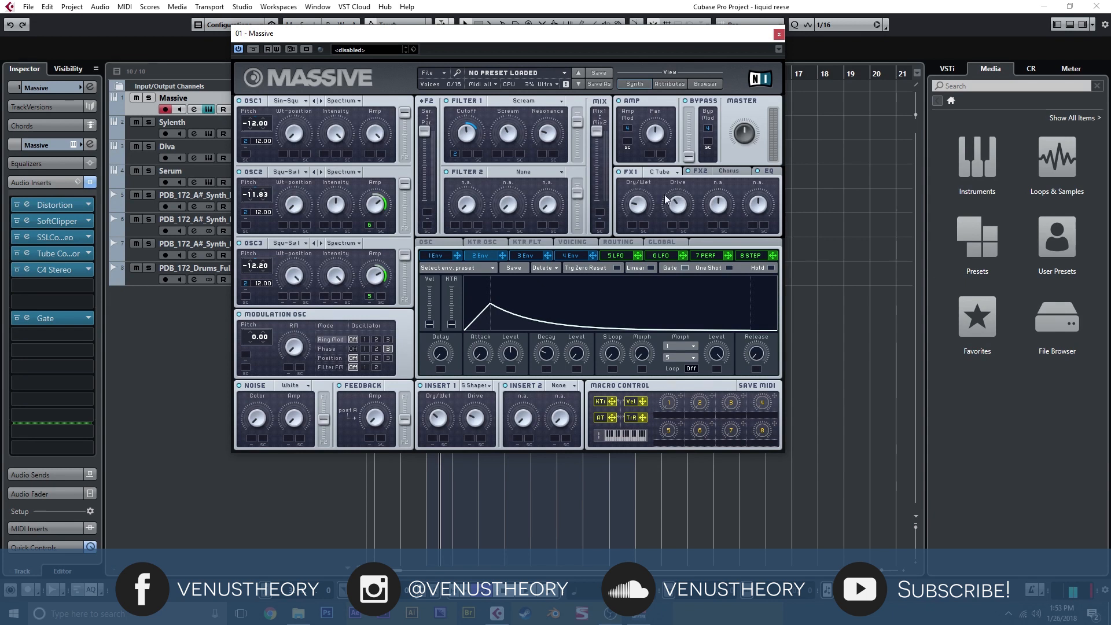
click(732, 169)
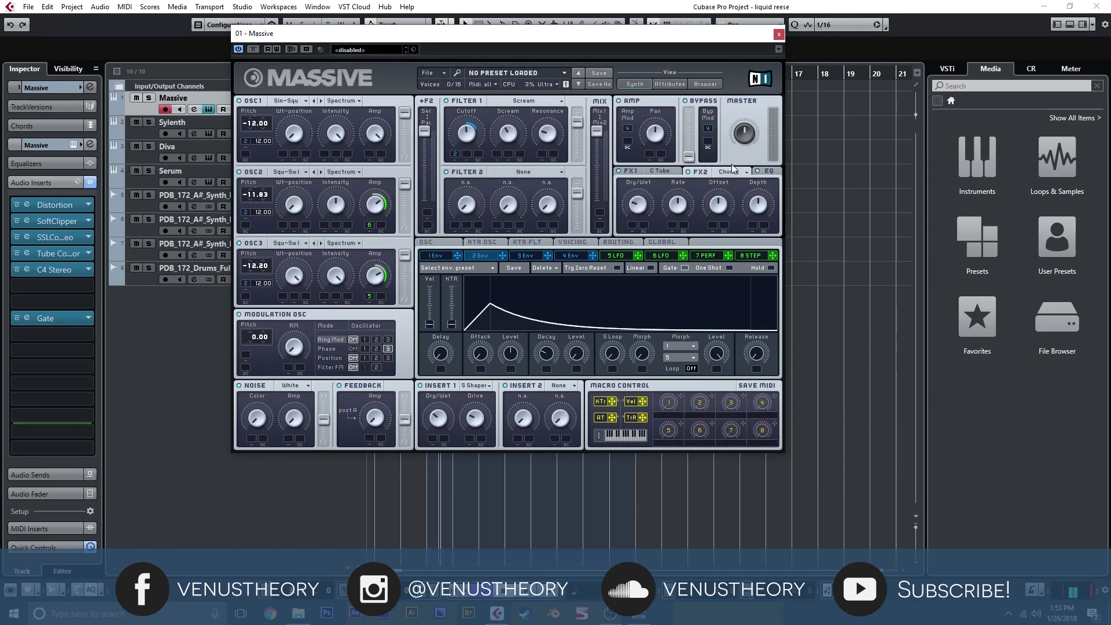
click(770, 172)
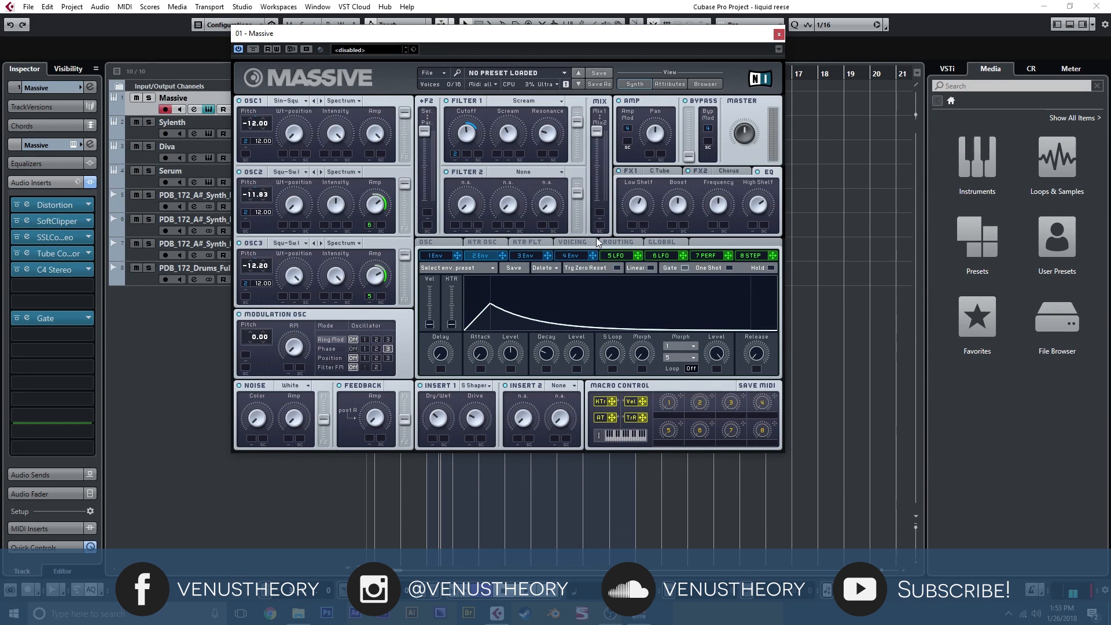
Examine Massive's LFO 5 modulation, oscillator key tracking, voicing with unisono spread, and oscillator glide settings
click(623, 256)
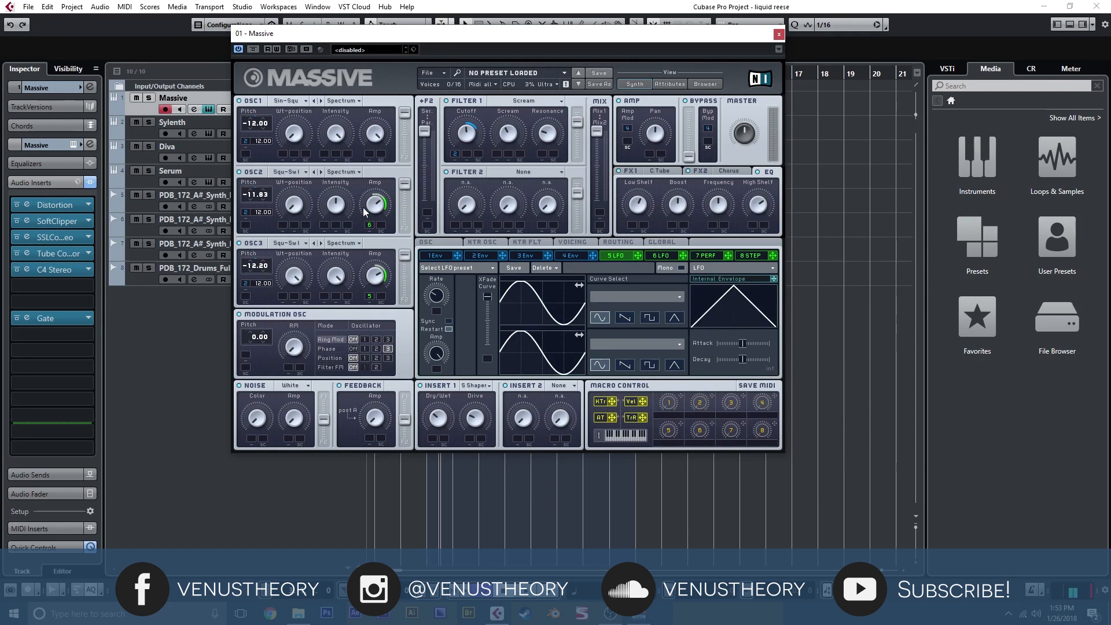
click(488, 243)
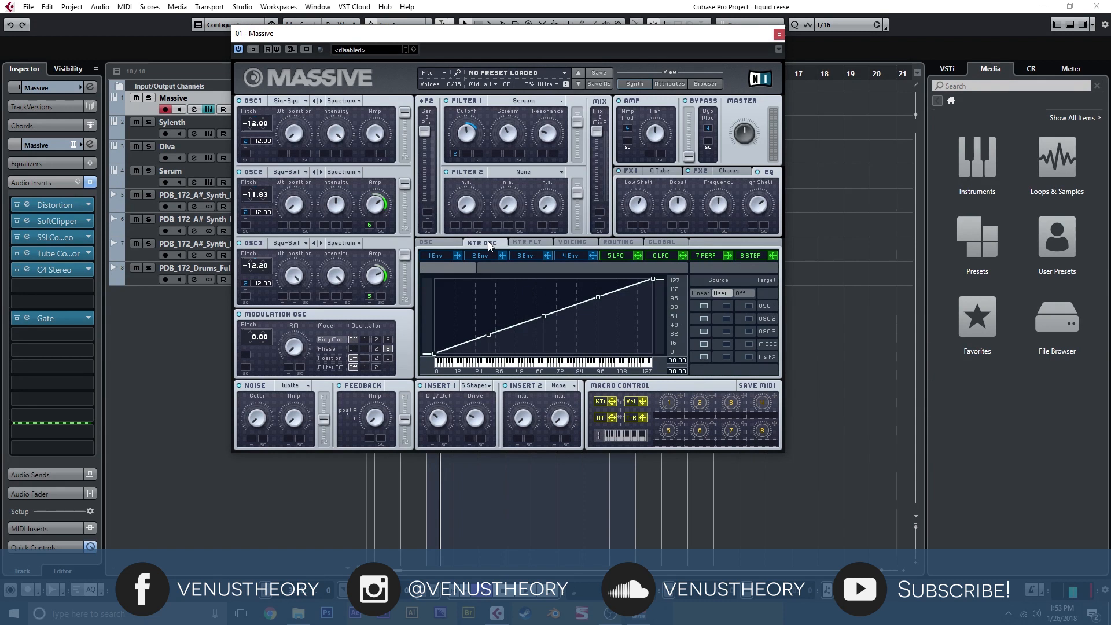
click(449, 248)
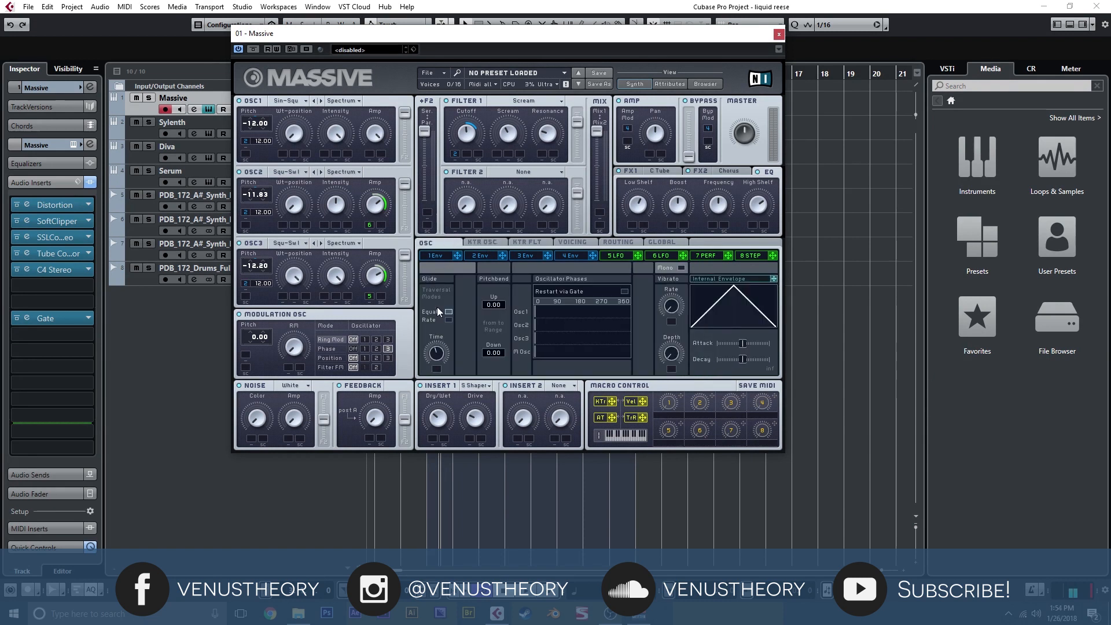
click(586, 244)
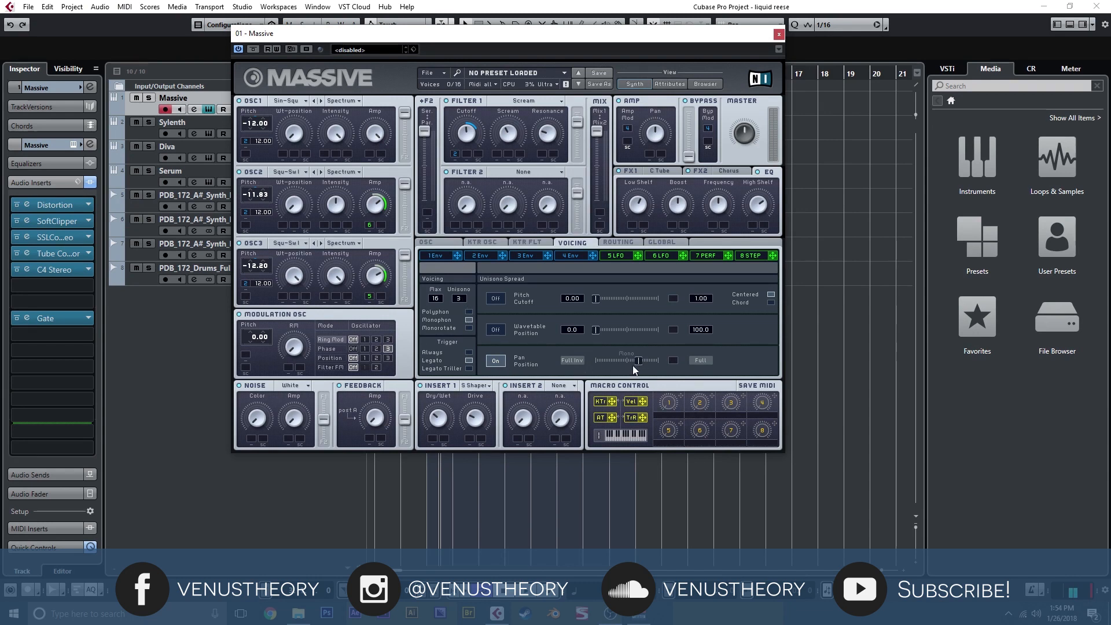
click(453, 241)
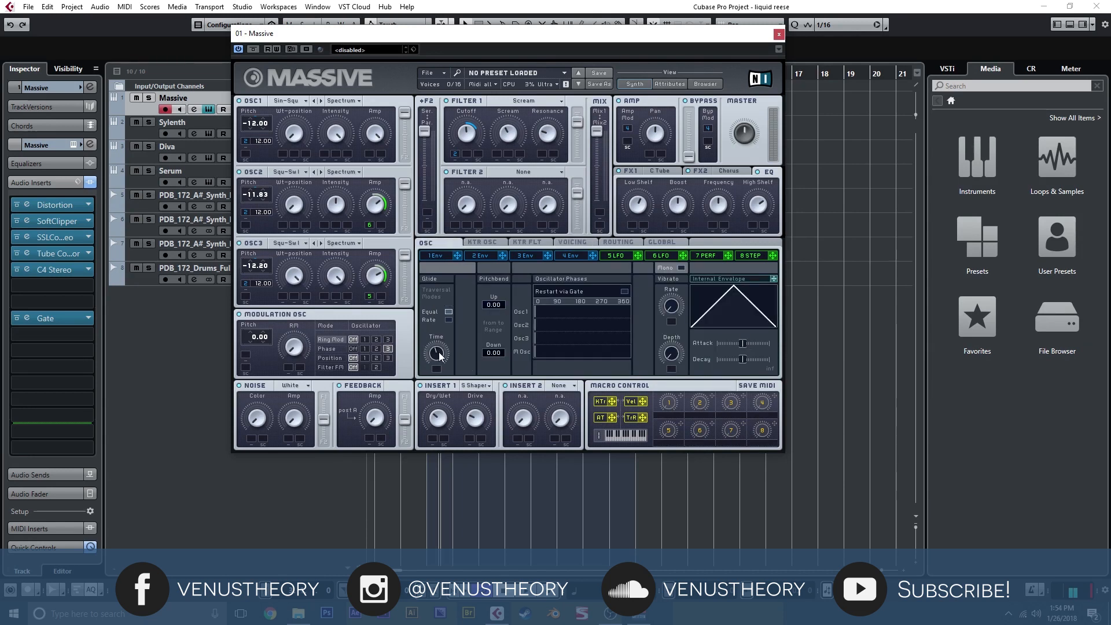
Close Massive and bypass all of its track's audio inserts, reactivating only Distortion to view its settings
click(779, 34)
click(90, 182)
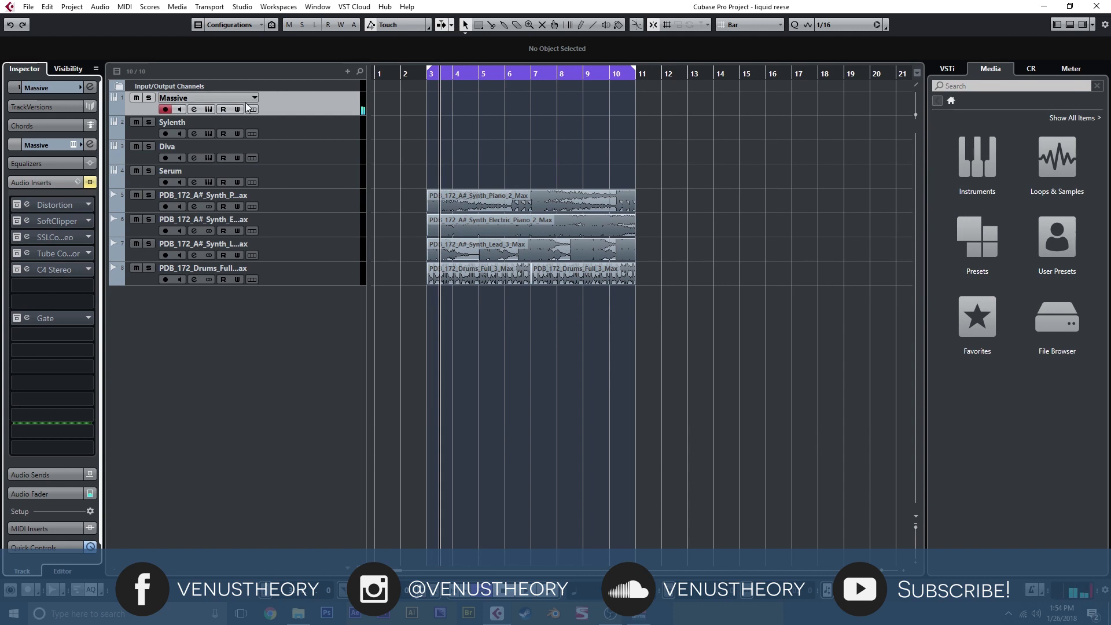
click(27, 205)
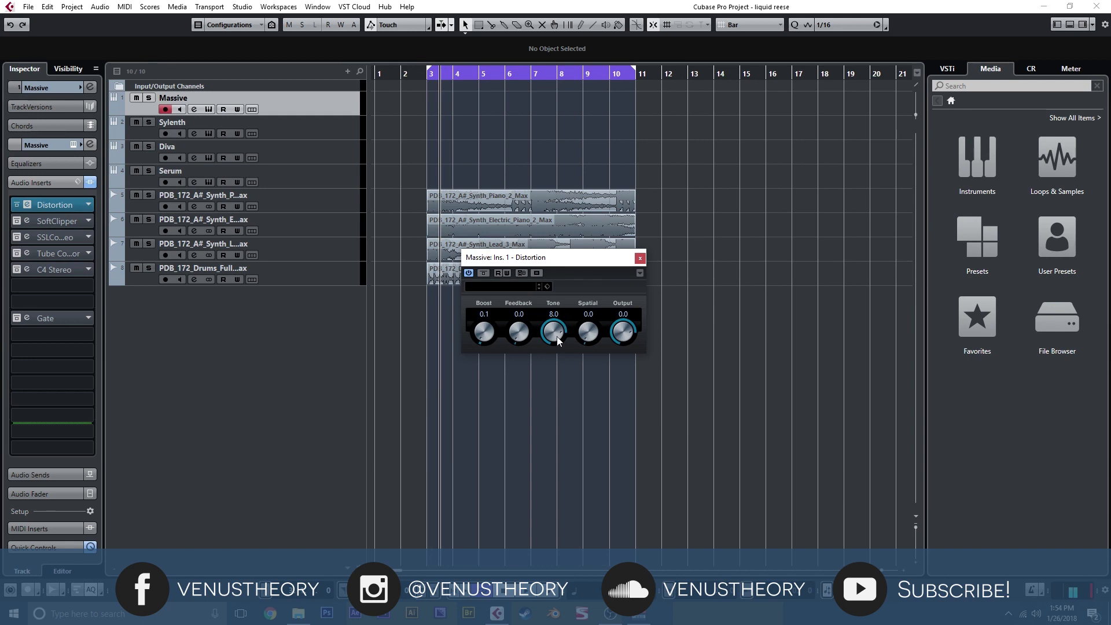
click(640, 258)
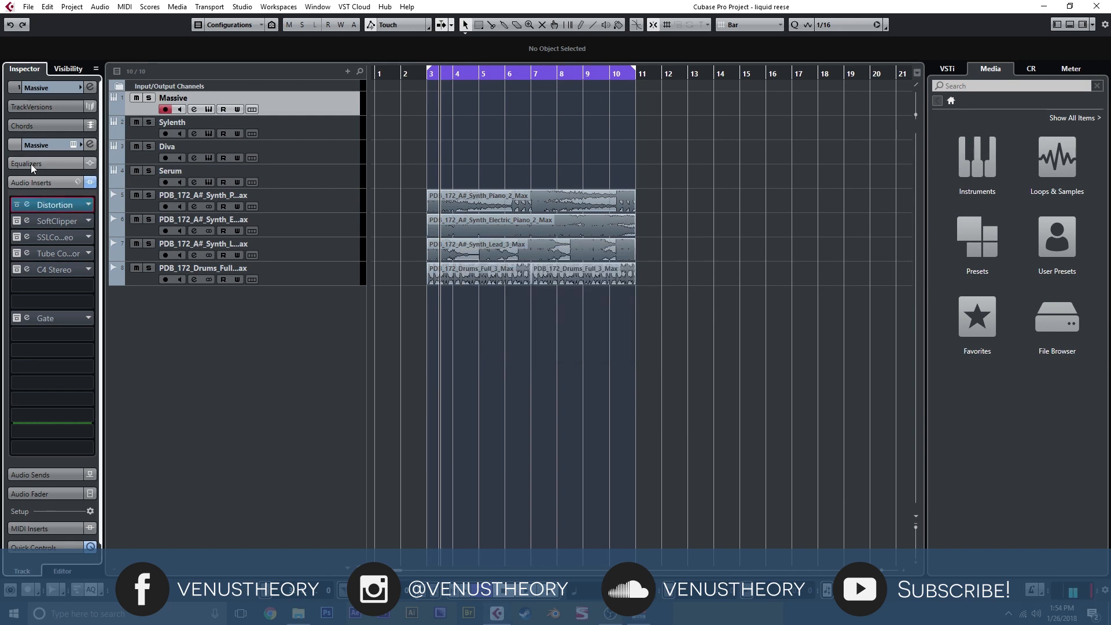
Reactivate the SoftClipper and SSLComp Stereo inserts on the Massive track and view their settings
click(26, 221)
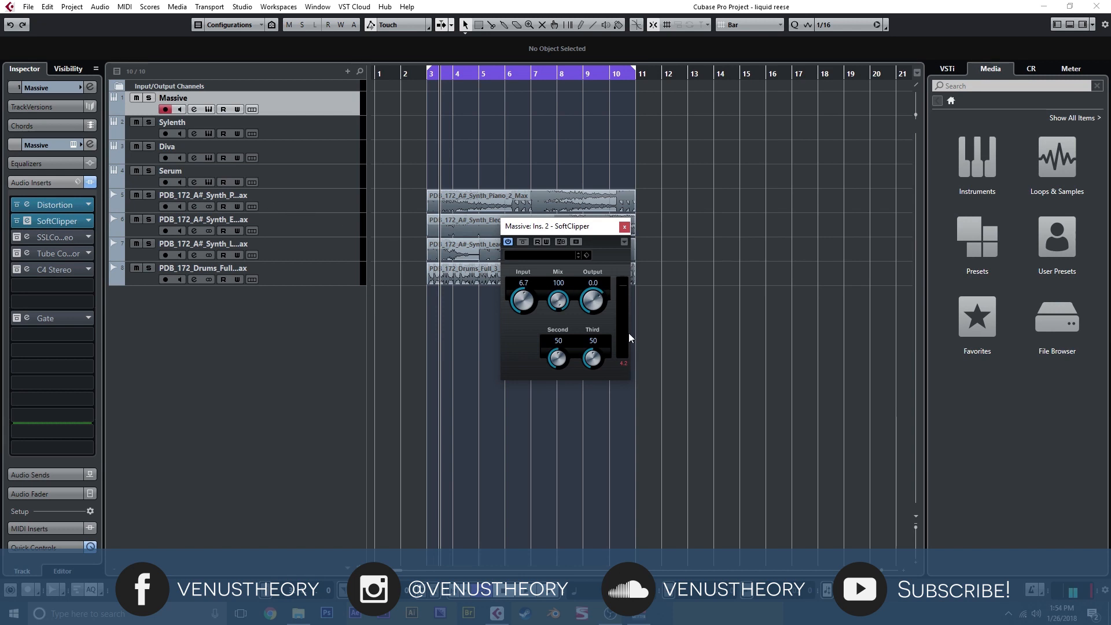
click(624, 226)
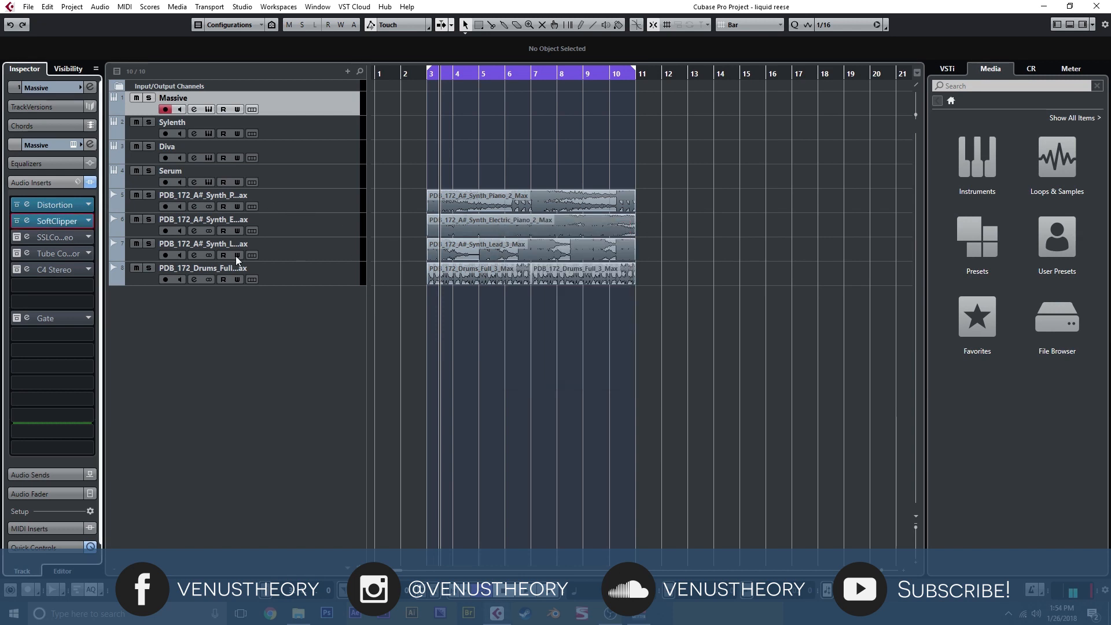
click(16, 237)
click(25, 237)
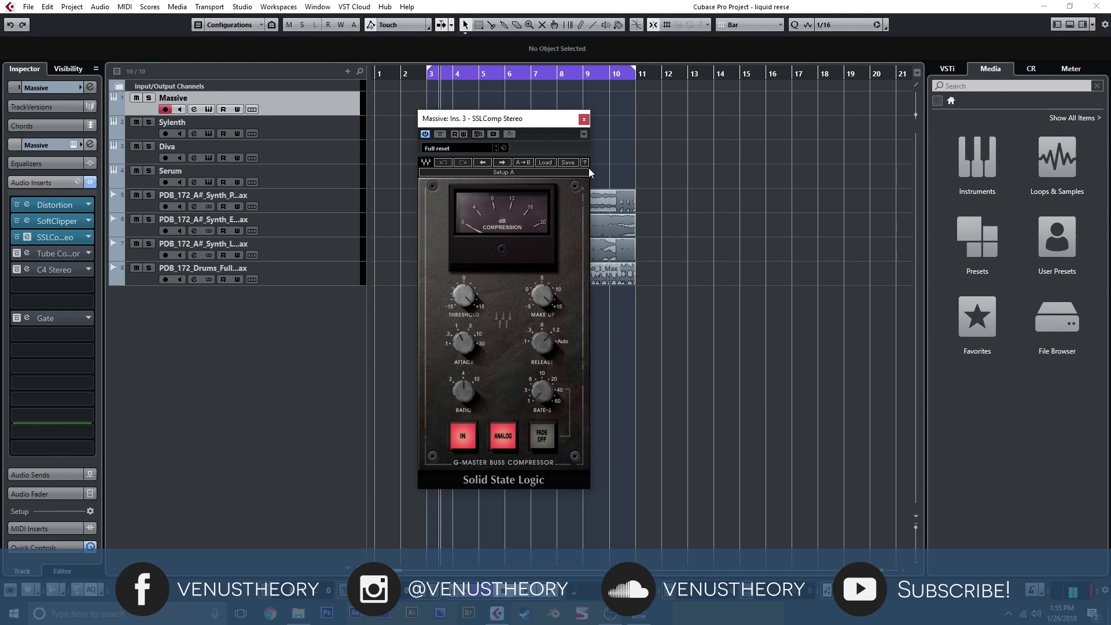
mouse_move(552, 294)
click(584, 118)
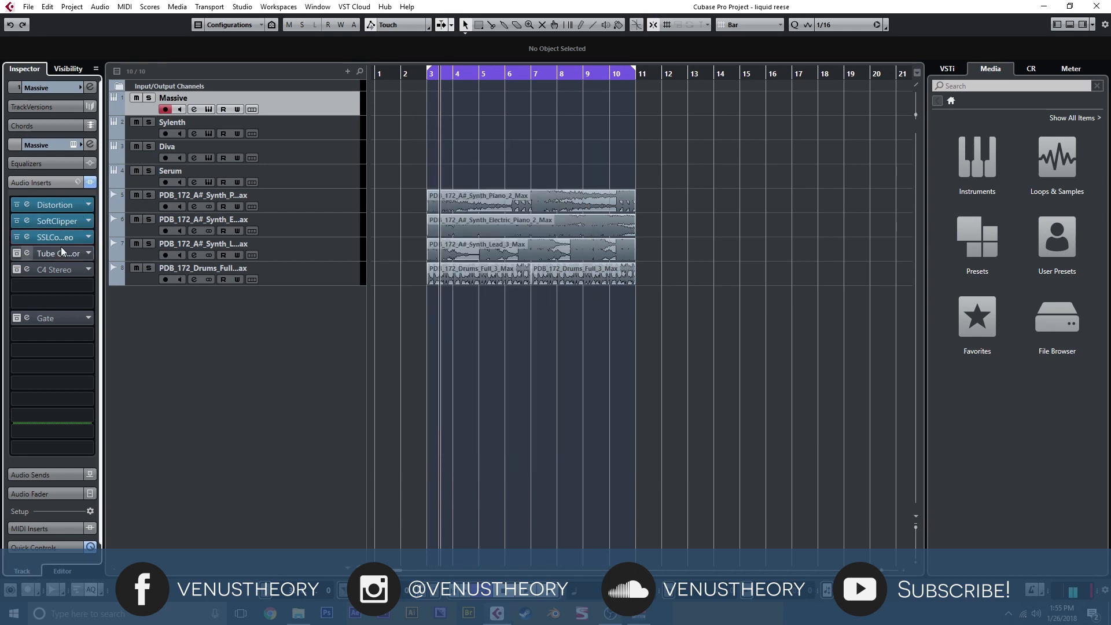
Reactivate the Tube Compressor insert on the Massive track and adjust its output gain
click(27, 253)
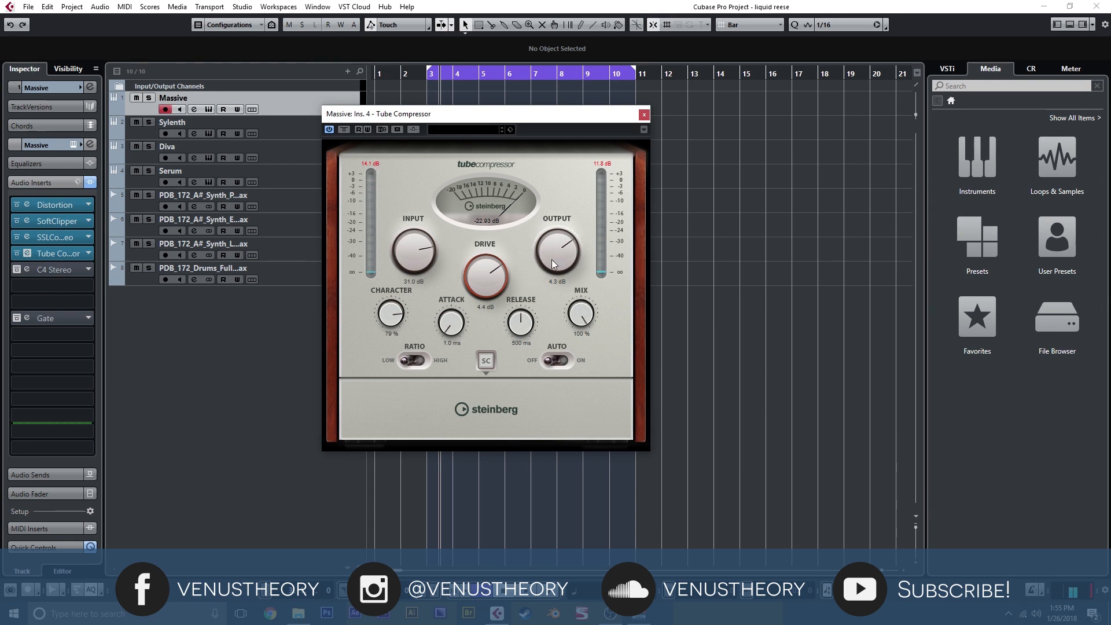
drag(551, 270, 552, 264)
click(643, 114)
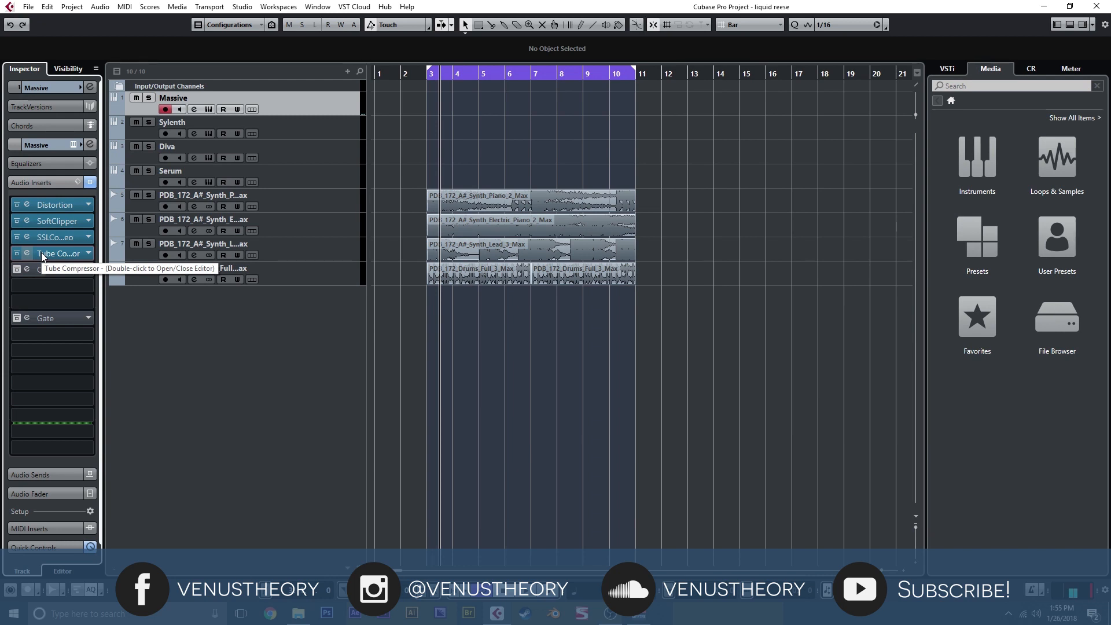
Reactivate the C4 Stereo and Gate inserts on the Massive track, viewing the C4 multiband settings
click(17, 269)
click(27, 269)
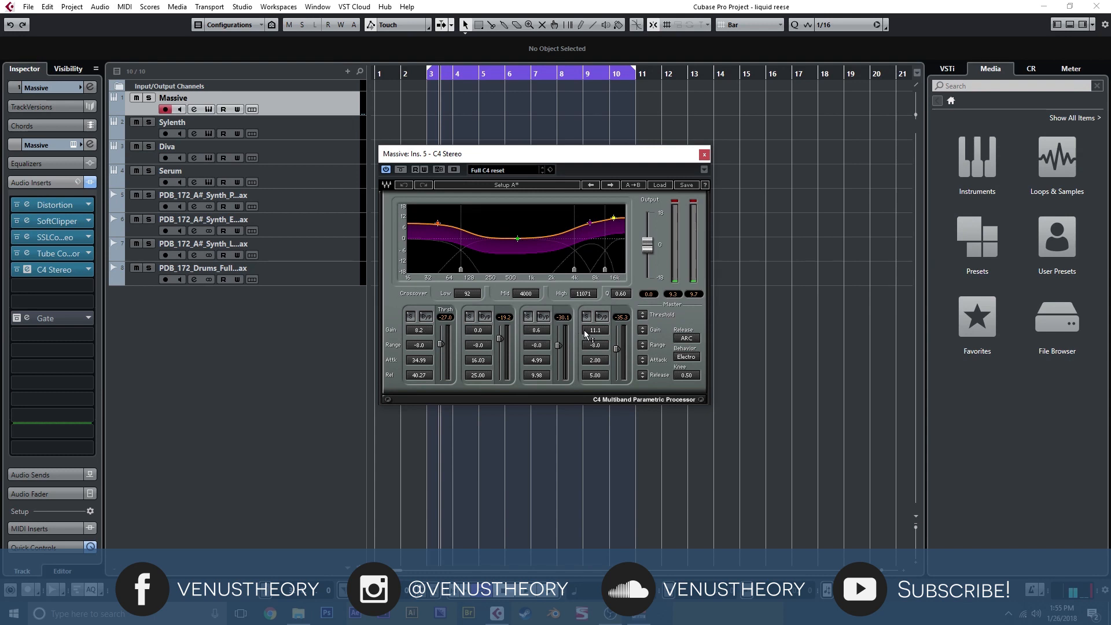
click(704, 156)
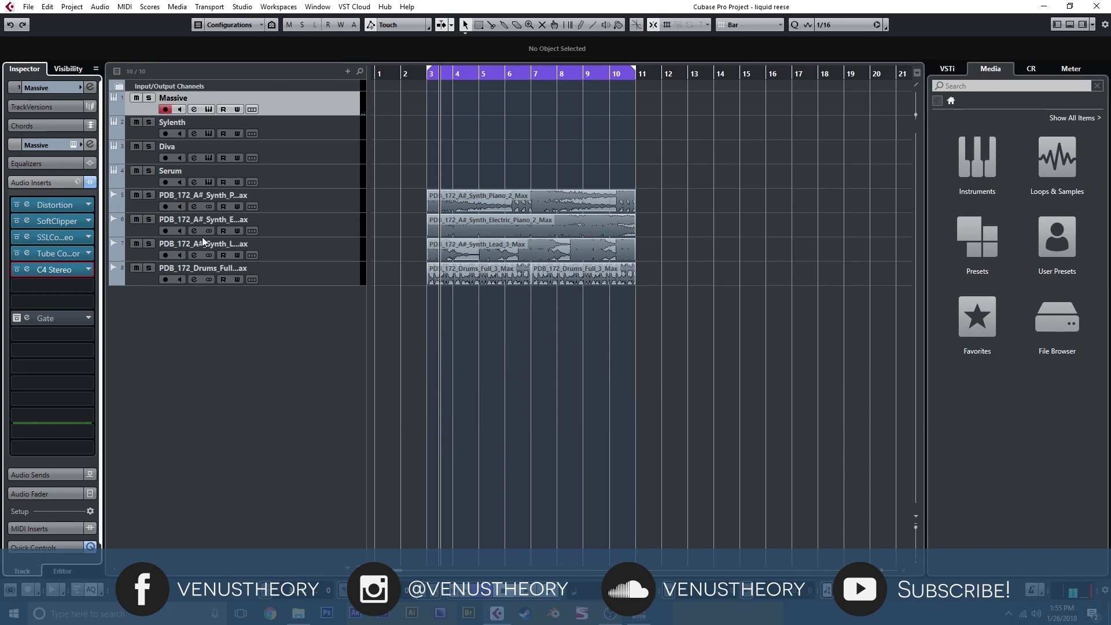
click(26, 318)
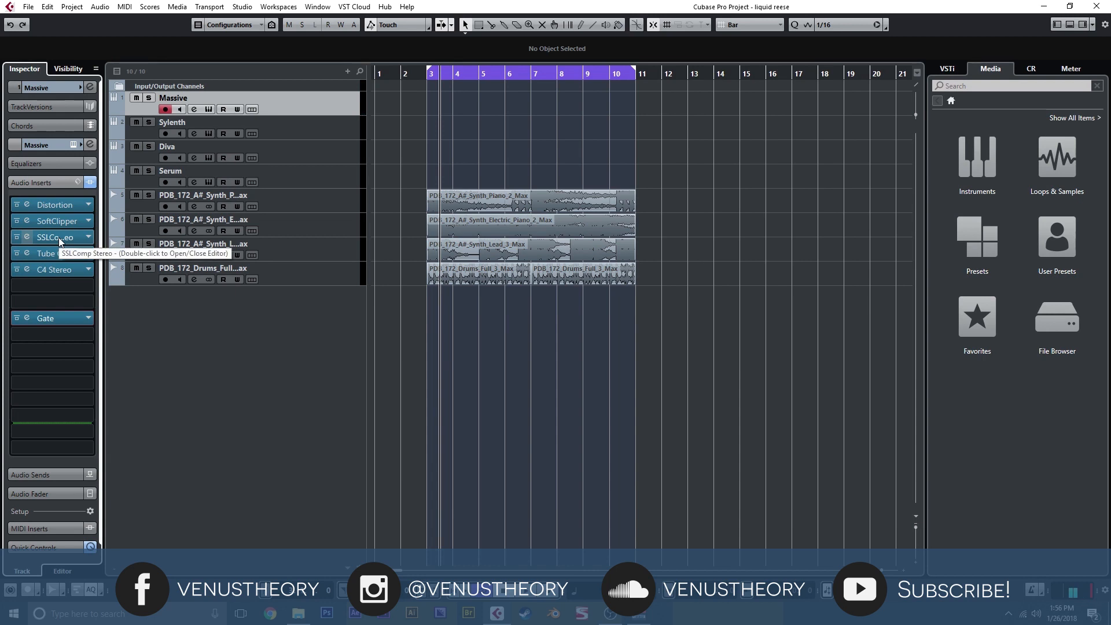
Compare the insert chains of the Sylenth, Diva, Serum and Massive tracks
click(332, 123)
click(319, 151)
click(315, 174)
click(315, 124)
click(315, 98)
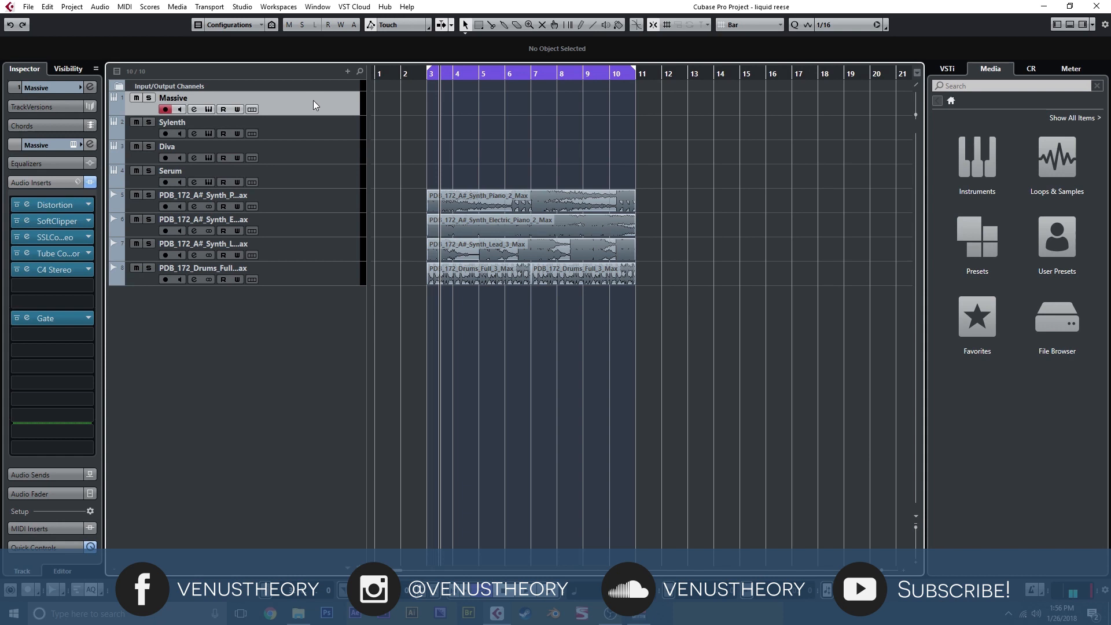
Examine the settings of the Chorus and Frequency inserts on the Sylenth track
click(299, 137)
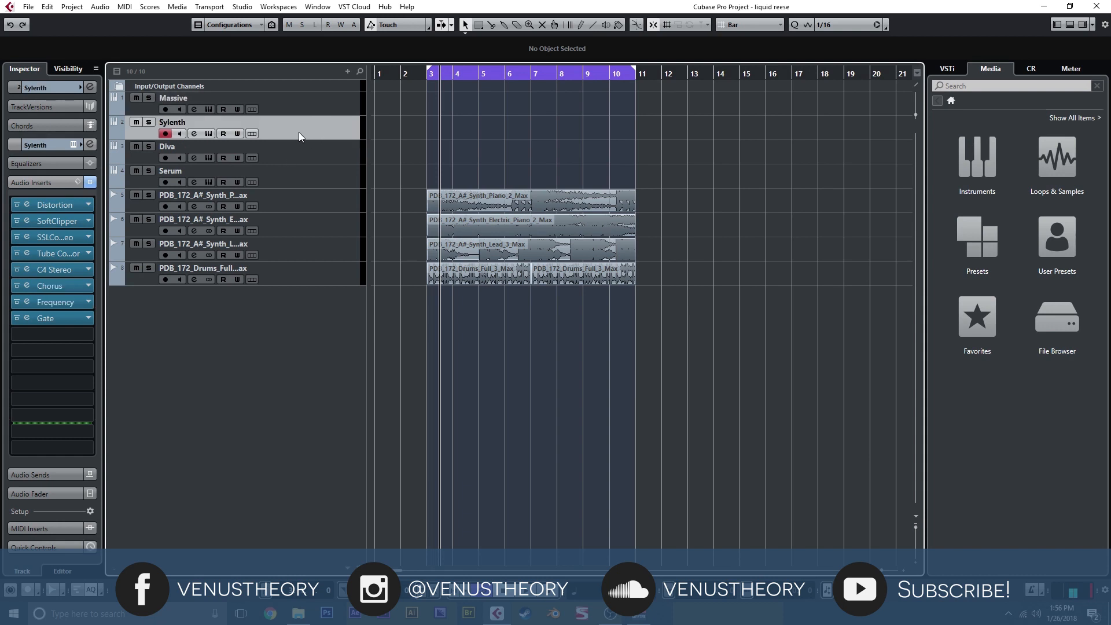
click(27, 286)
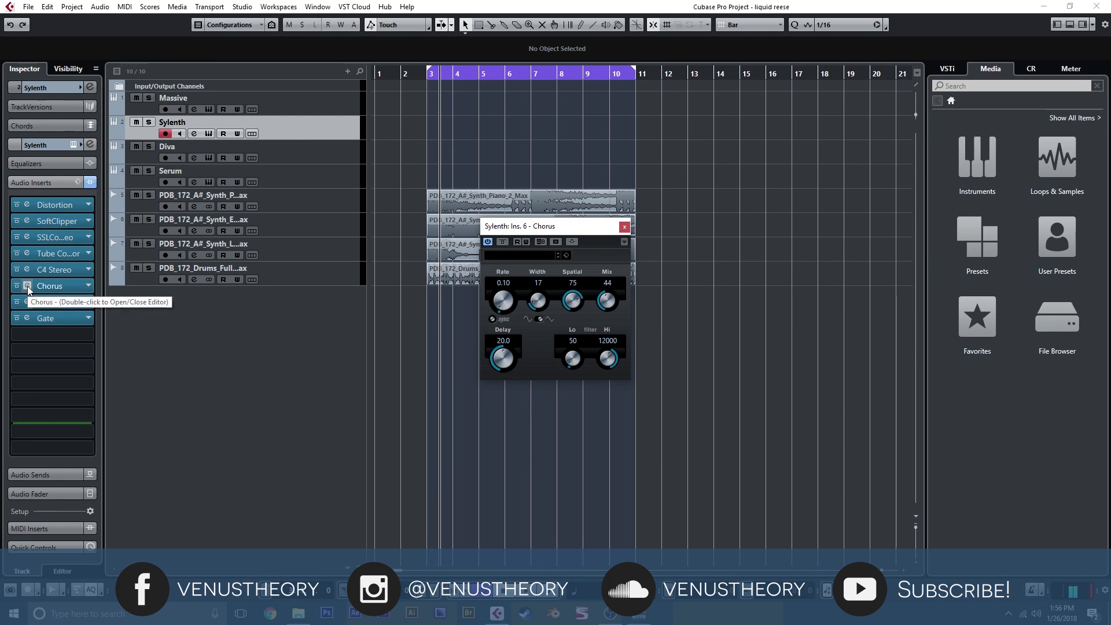
click(27, 286)
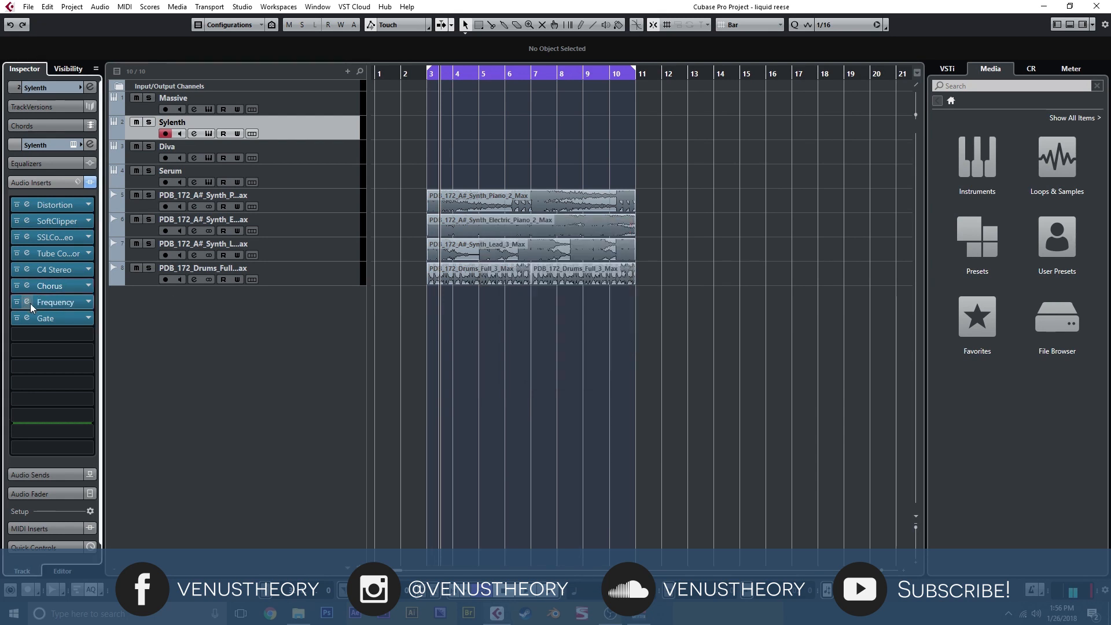
click(27, 302)
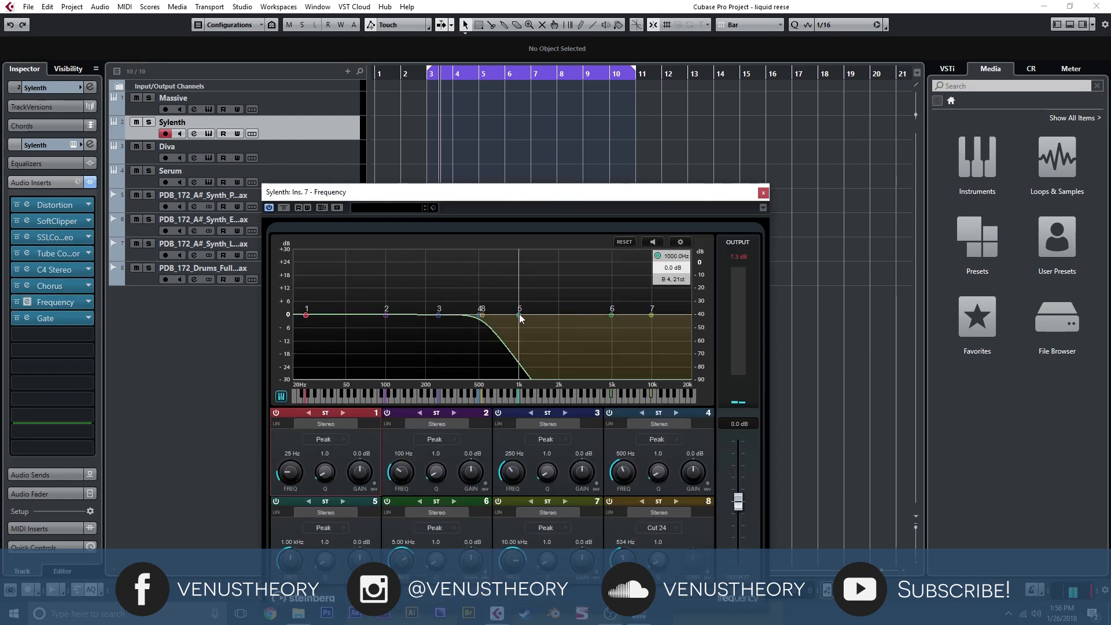
click(763, 193)
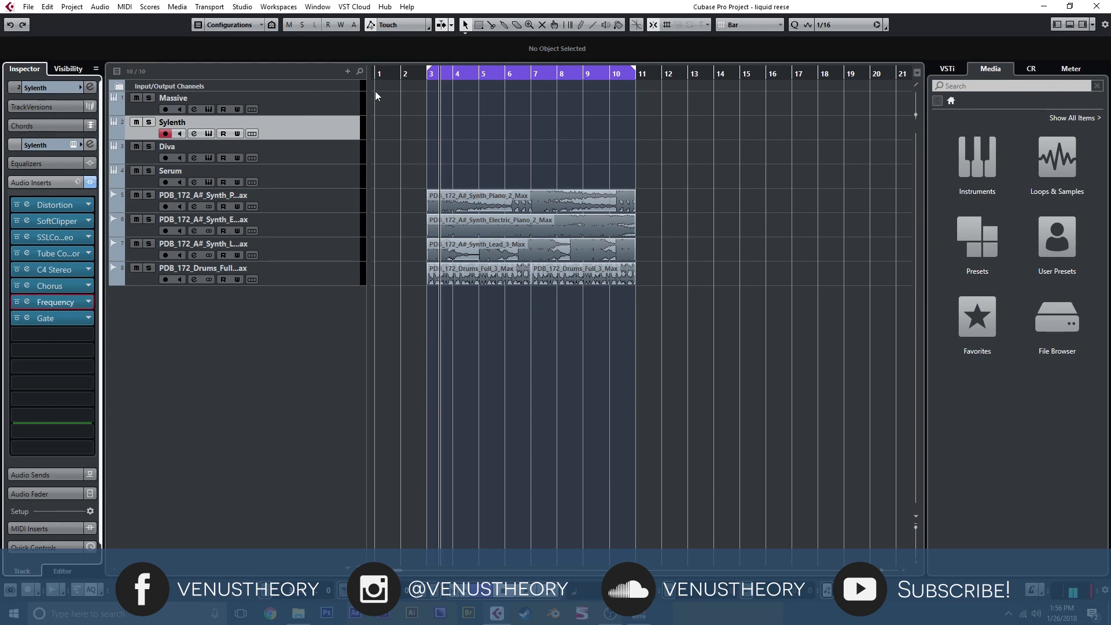
key(Down)
key(Down)
key(Up)
key(Up)
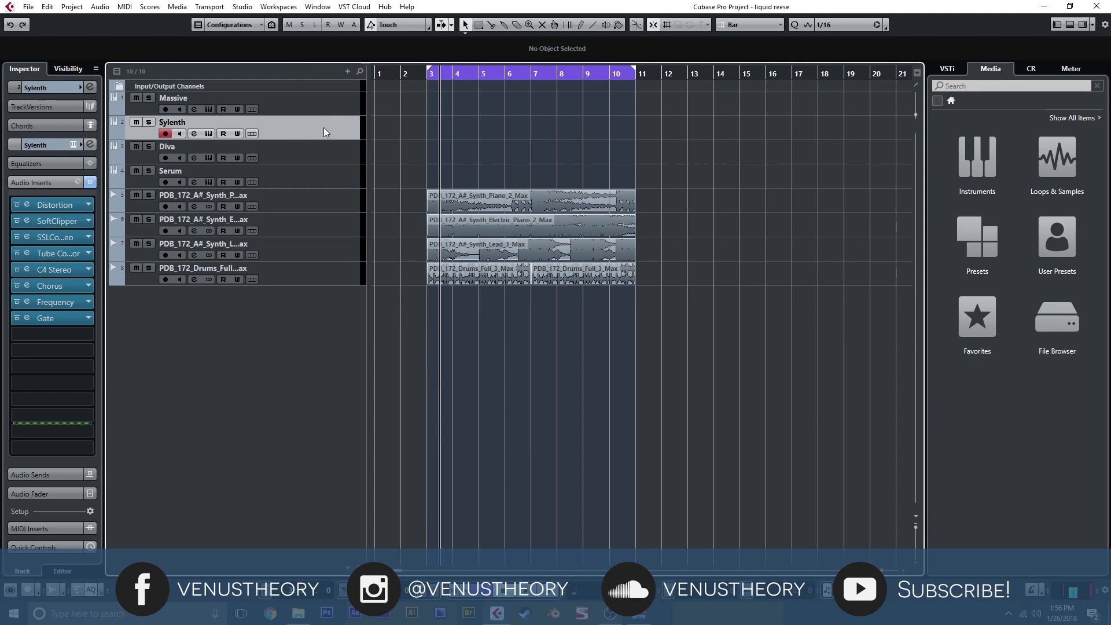
Open the Diva track's instrument editor, examine the patch settings and close it
click(303, 154)
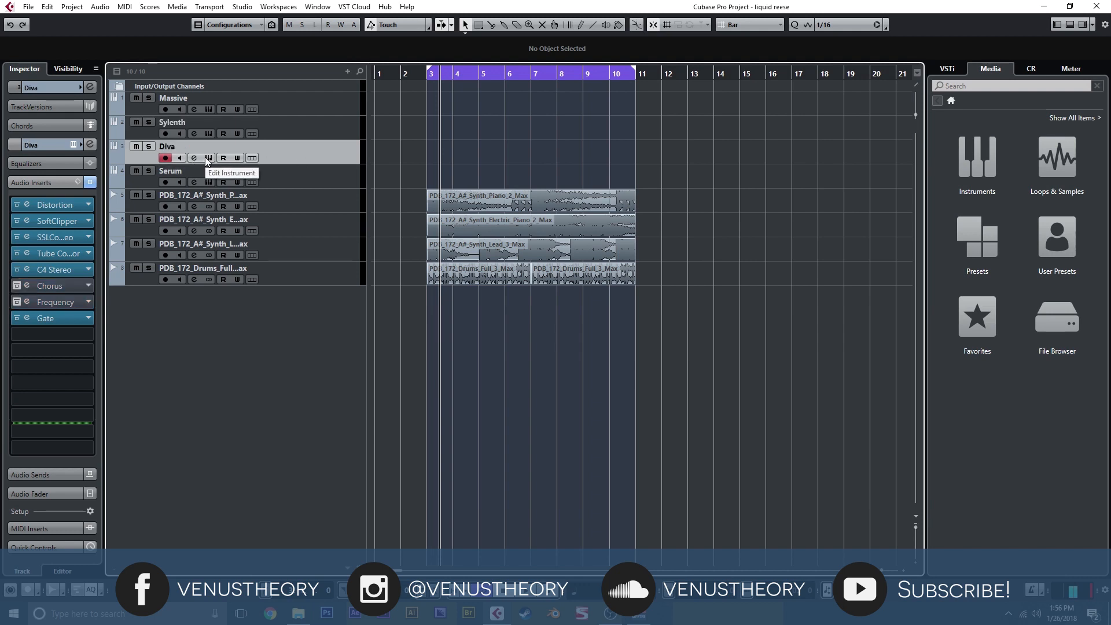
click(205, 158)
drag(564, 160, 502, 87)
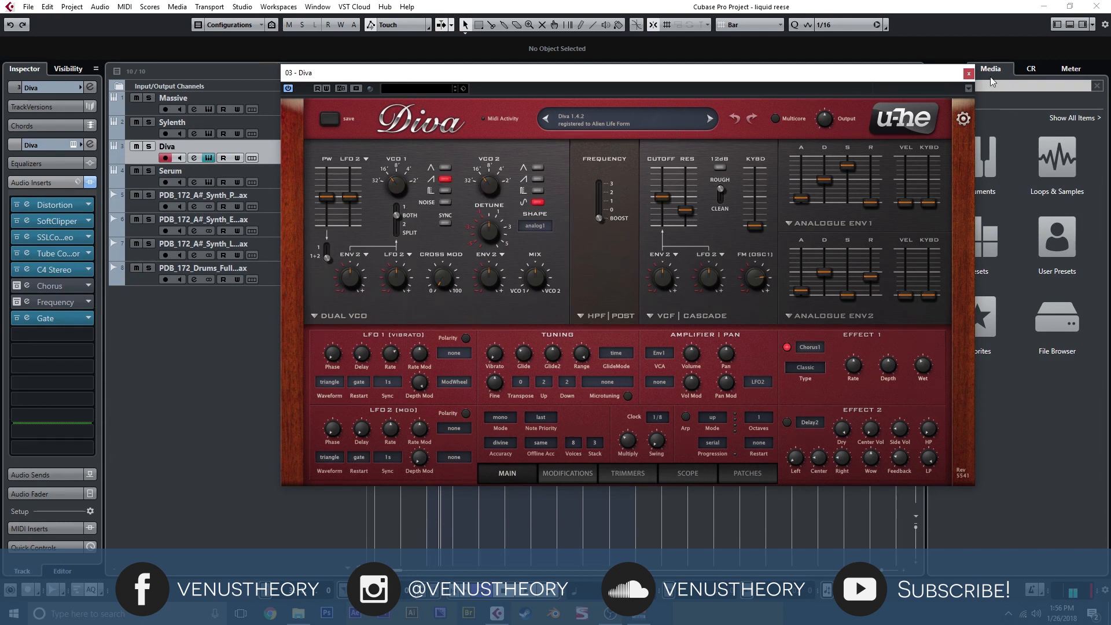
click(969, 74)
Open the instrument editor of the Serum track to examine its oscillator, filter and voicing settings
click(315, 171)
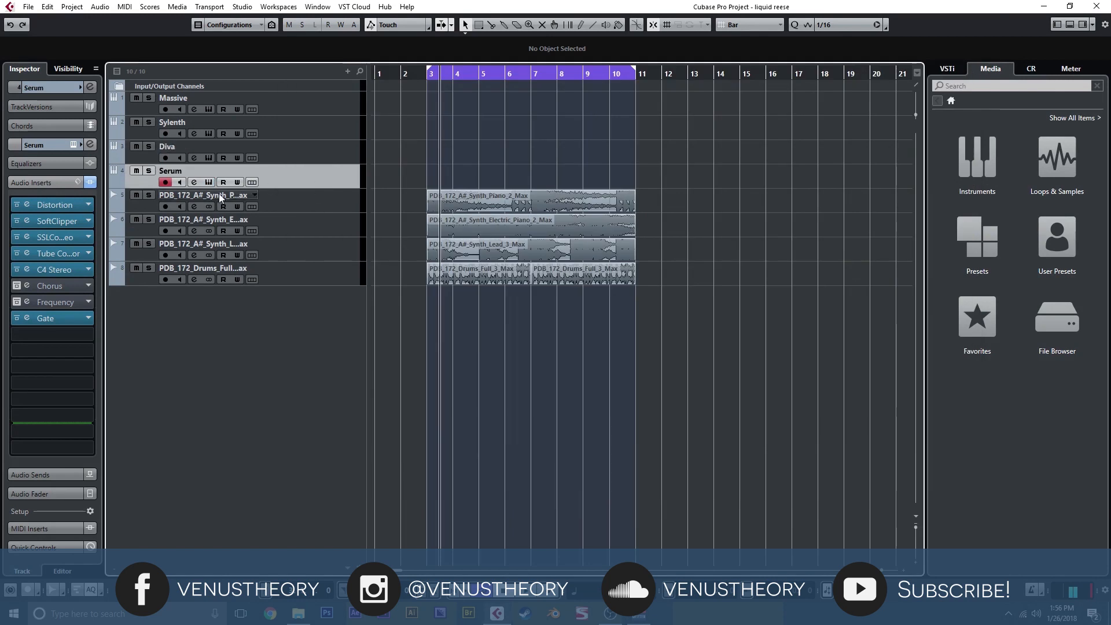
click(210, 181)
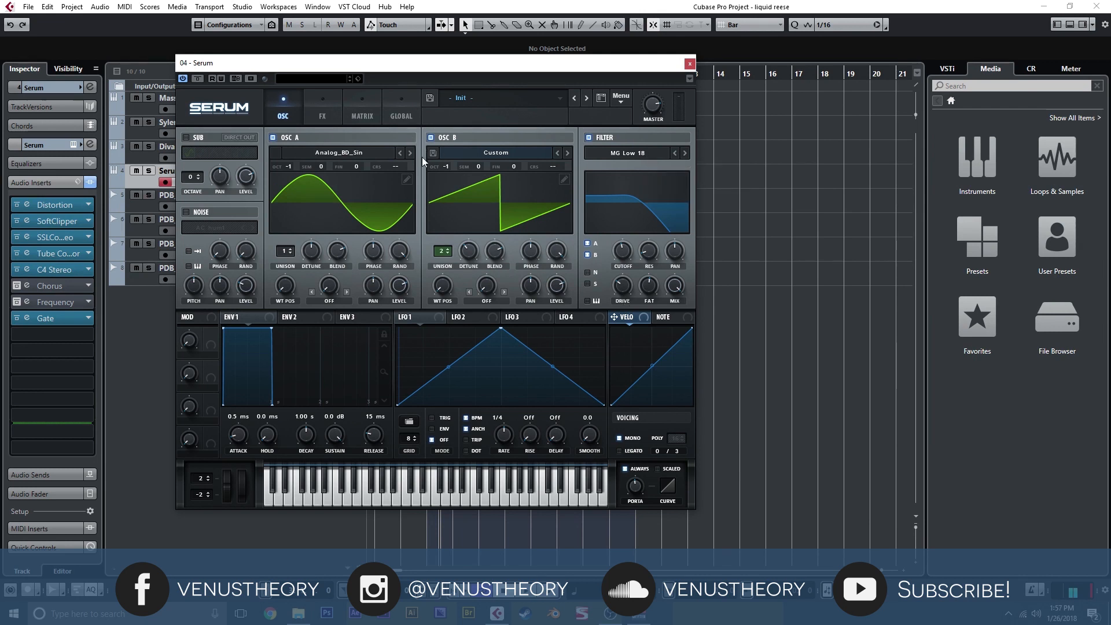
Examine Serum's effects rack with its Distortion, Hyper/Dimension and Compressor settings and close the instrument editor
click(330, 102)
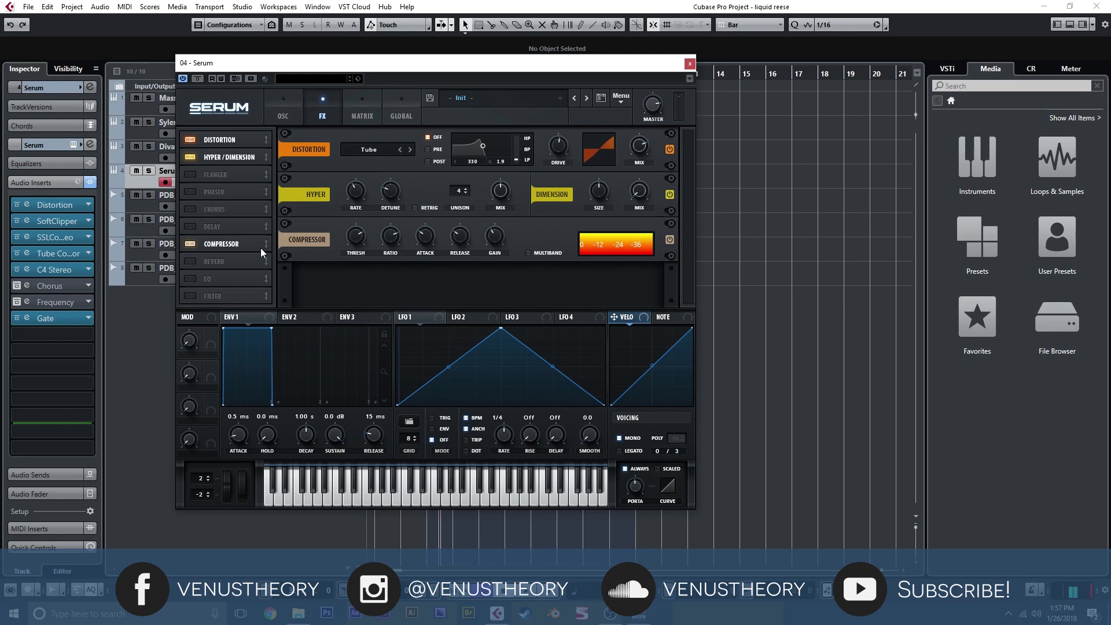
click(689, 64)
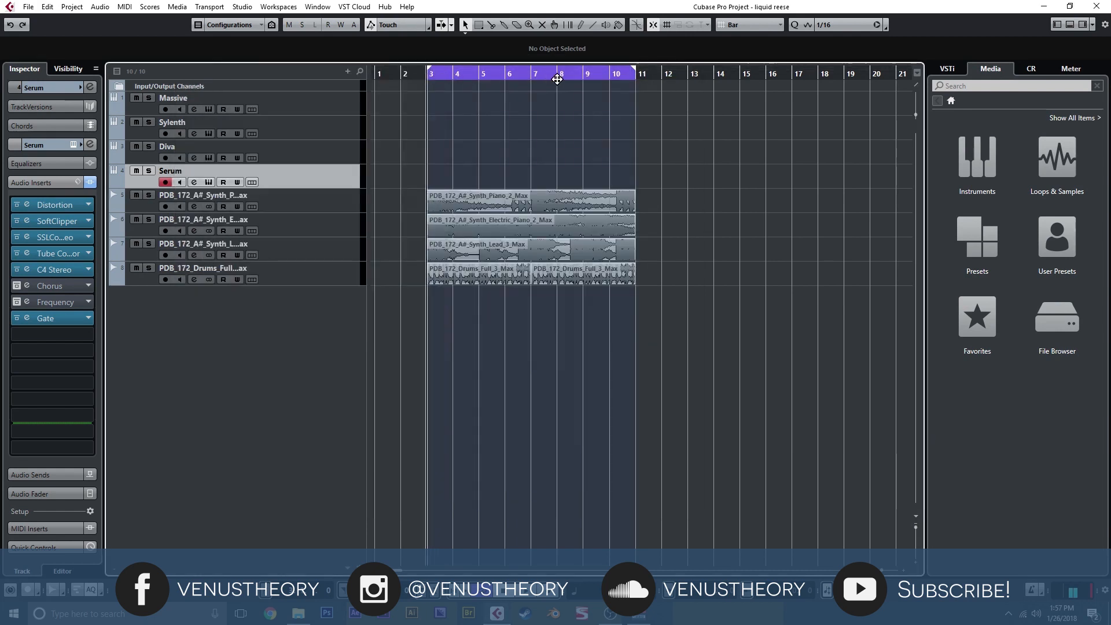
Play the arrangement from bar 9, audition the Massive, Sylenth, Diva and Serum tracks in turn, and reselect the Diva track
click(585, 75)
click(284, 110)
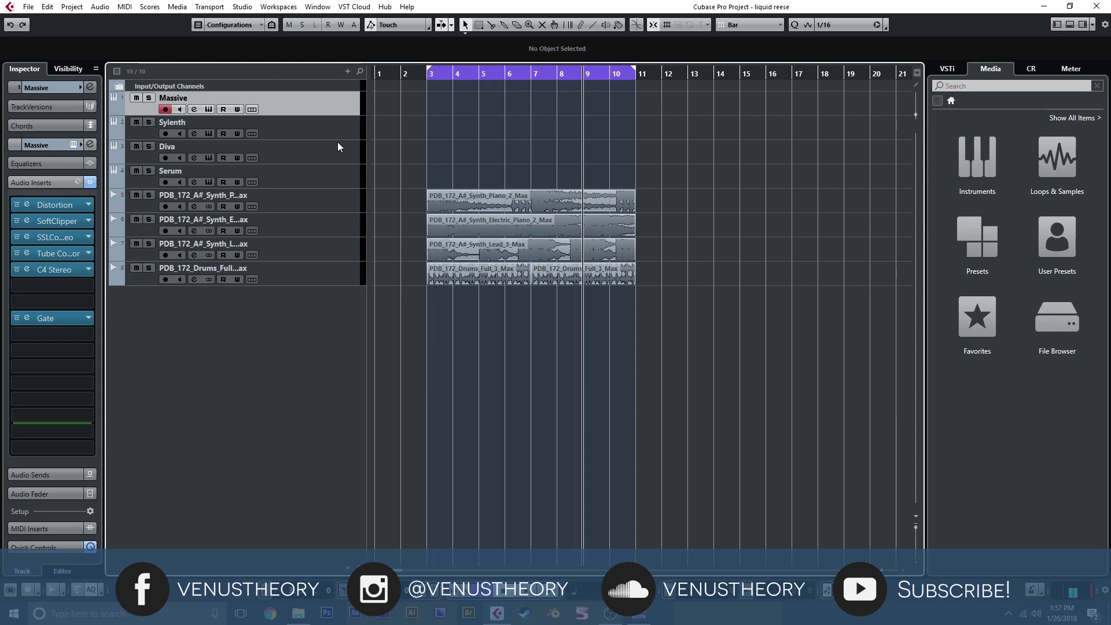
key(space)
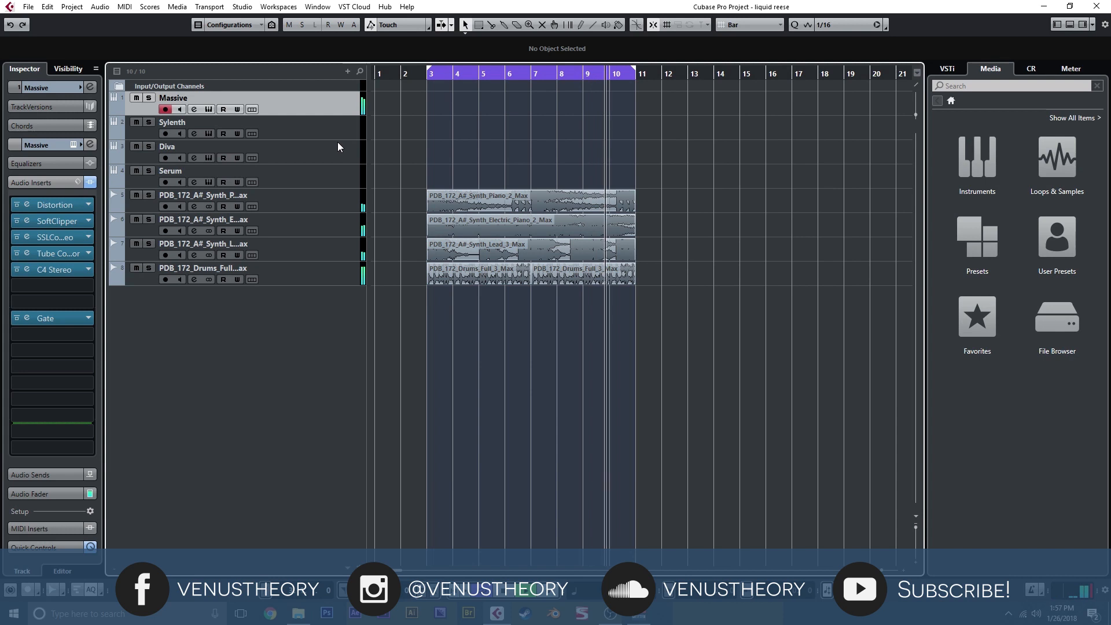
click(348, 119)
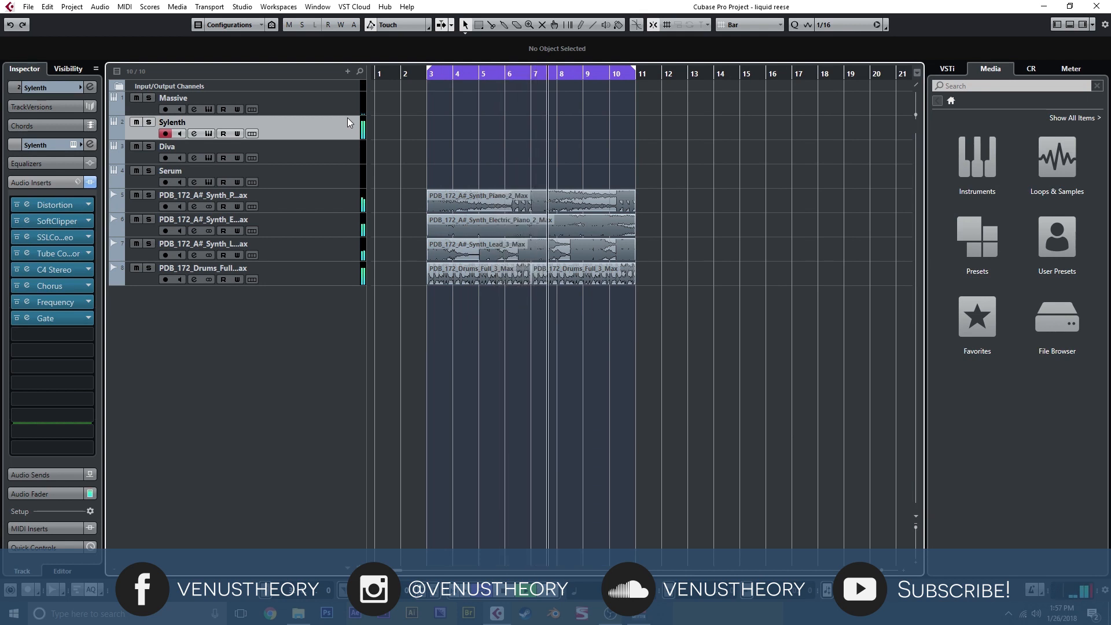
click(332, 149)
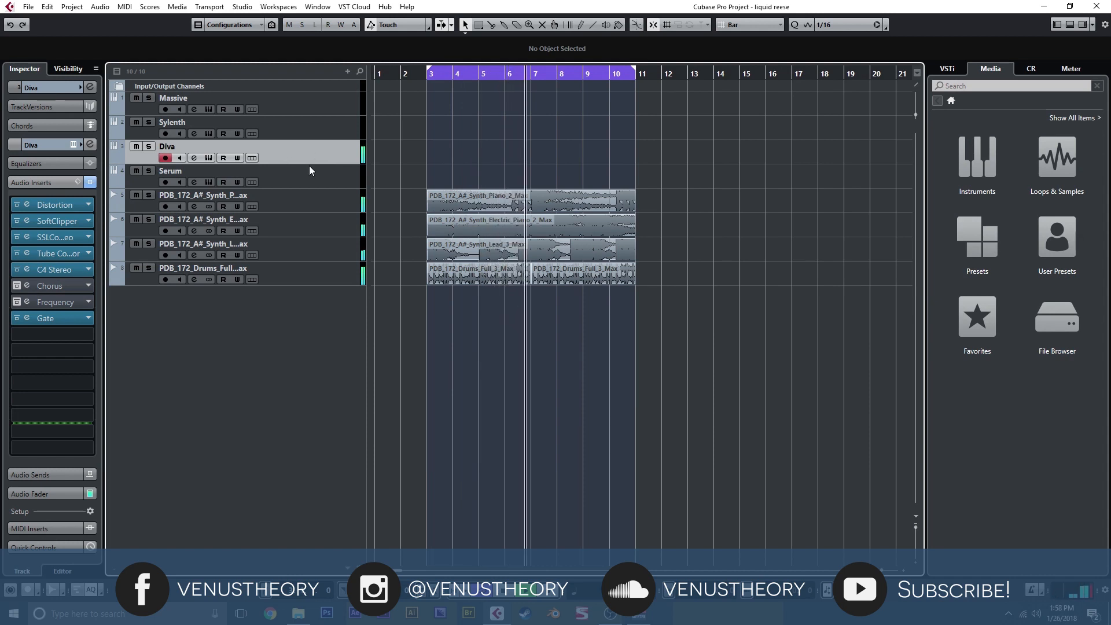
click(309, 167)
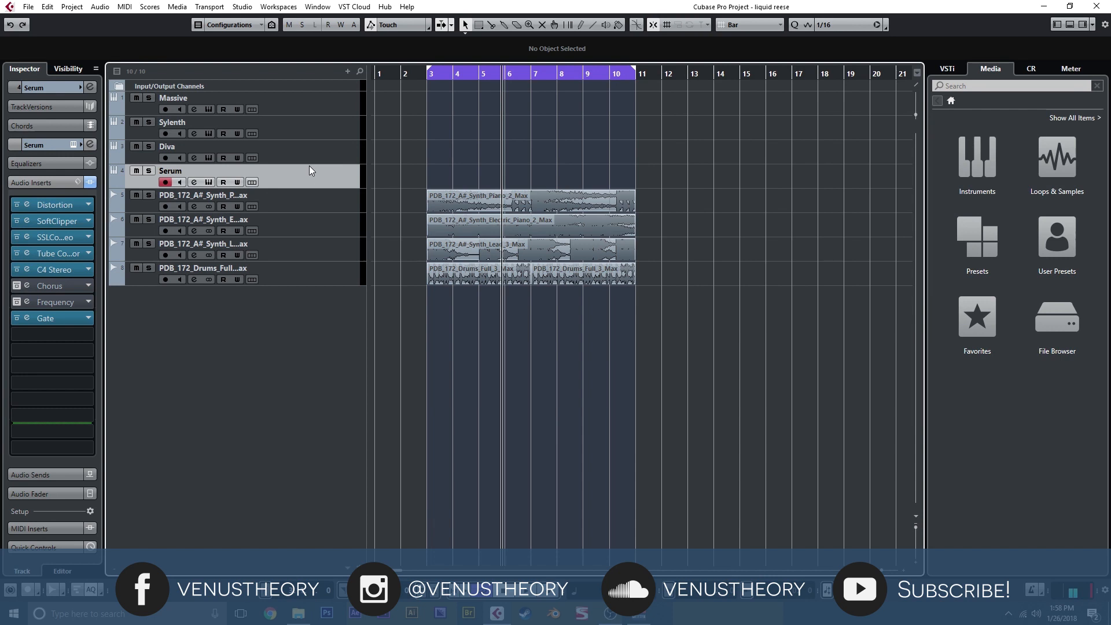
click(335, 157)
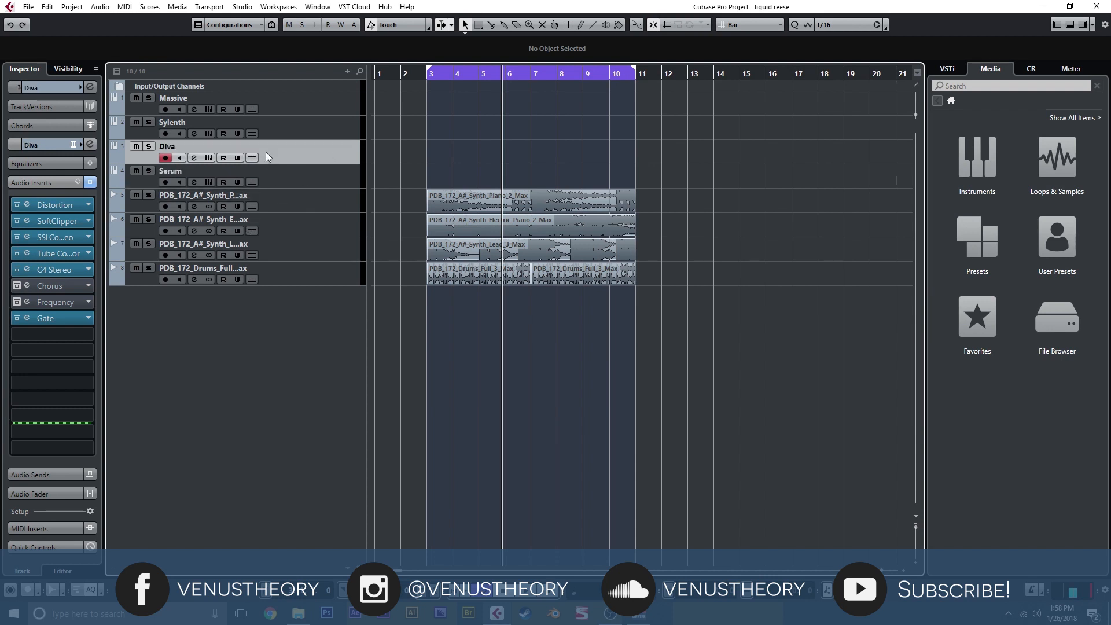